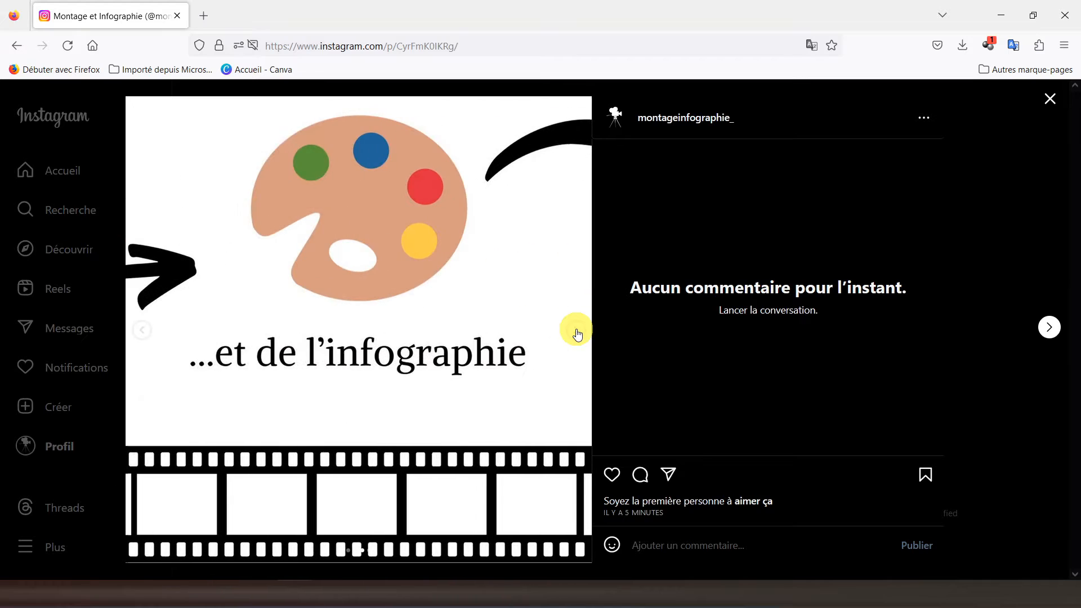
- Advance the example Instagram carousel post to its next image
{"action": "left_click", "coordinate": [576, 331]}
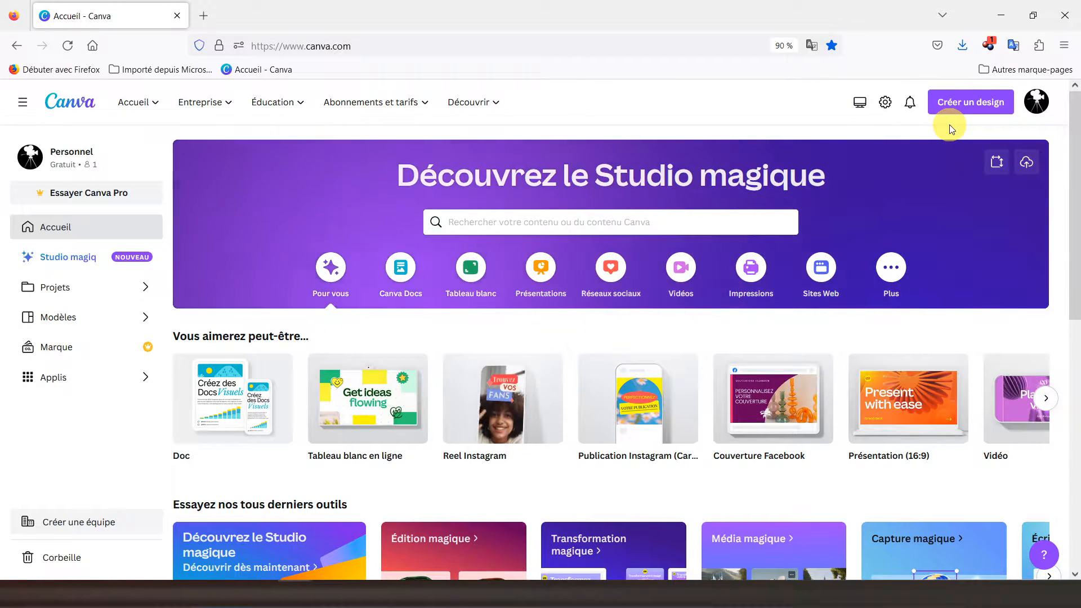
- Switch to Canva and create a new design with custom dimensions of 4000 × 1000 px
{"action": "left_click", "coordinate": [980, 113]}
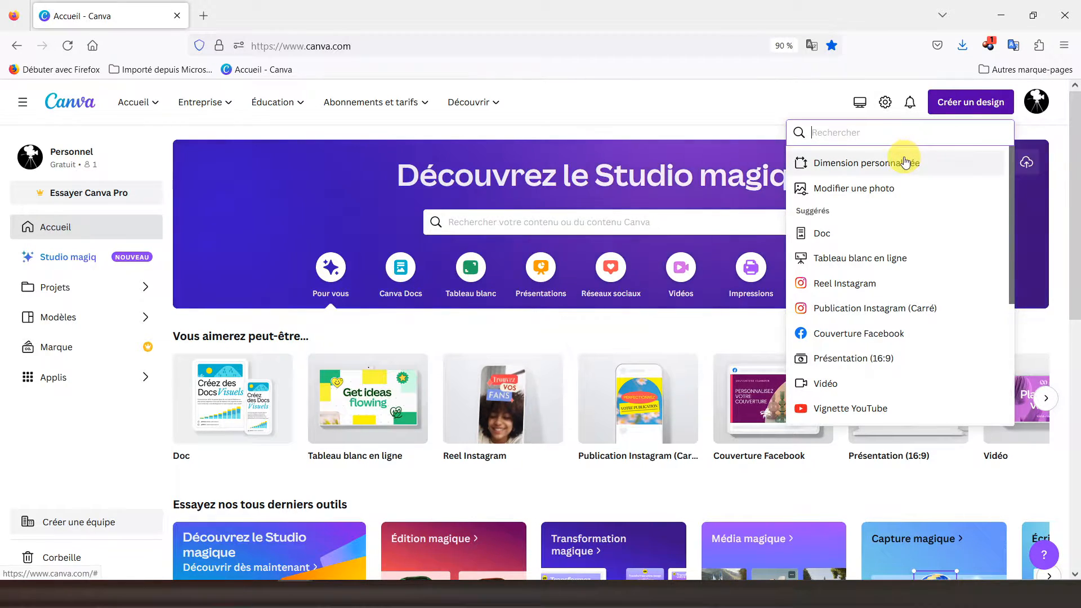
{"action": "left_click", "coordinate": [839, 162]}
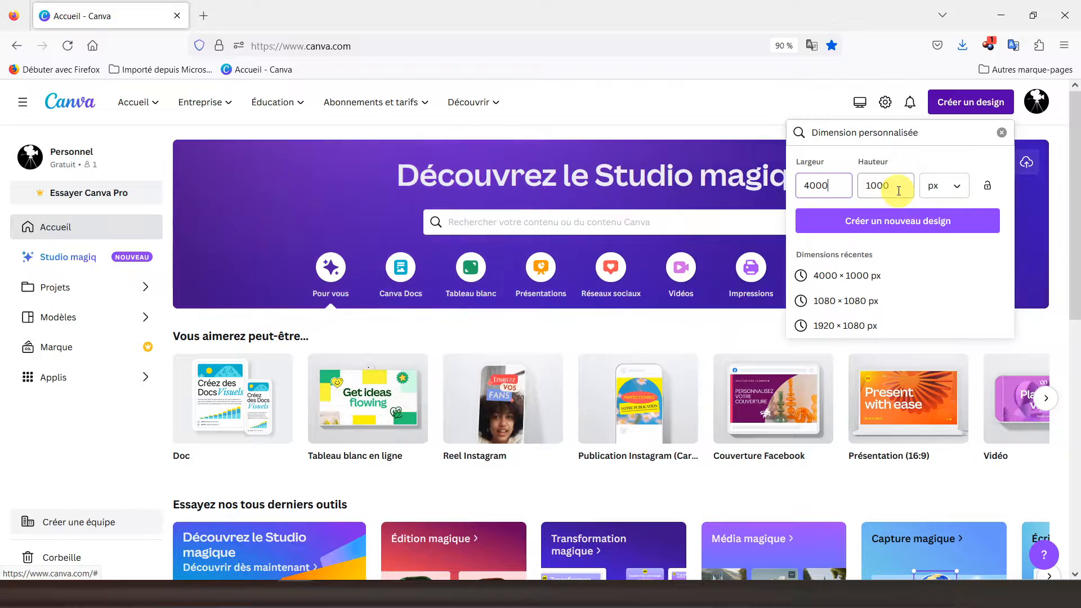
{"action": "left_click", "coordinate": [890, 225]}
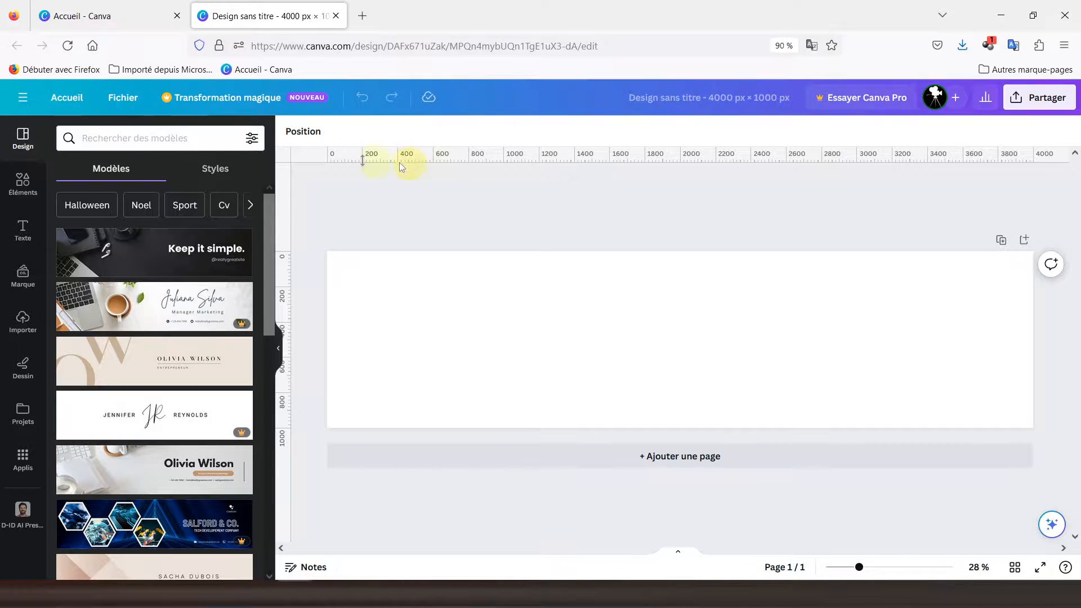
- Hide the rulers and guides of the blank design and show them again
{"action": "left_click", "coordinate": [124, 105]}
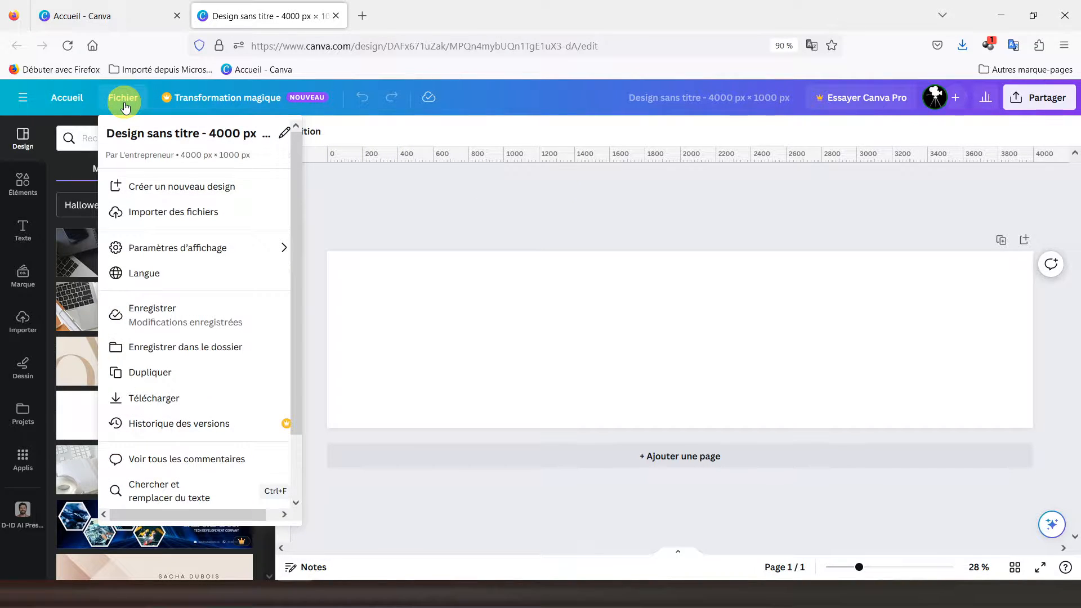
{"action": "mouse_move", "coordinate": [220, 245]}
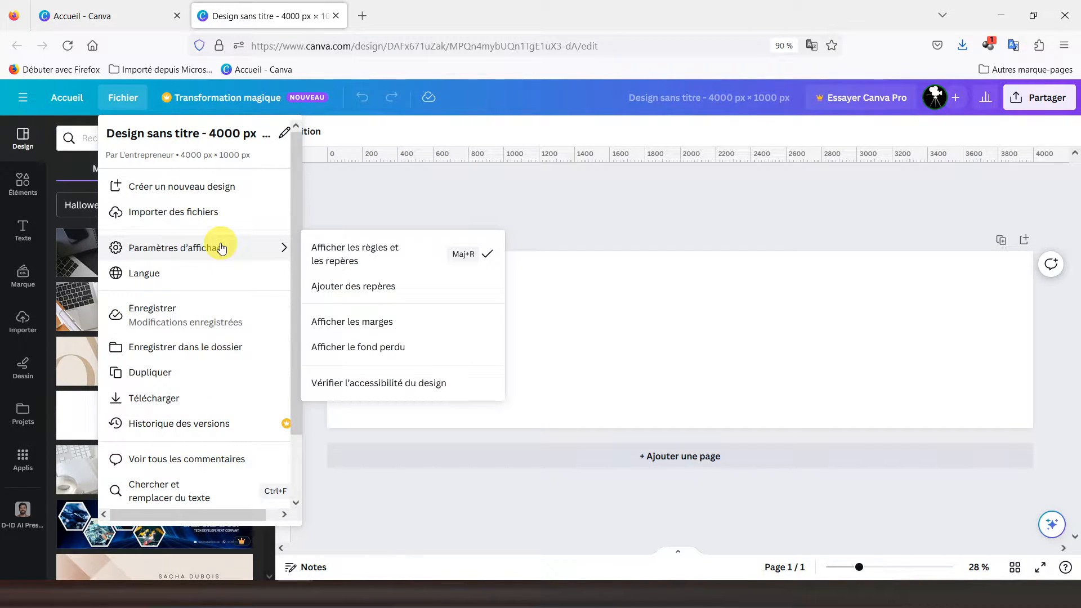
{"action": "left_click", "coordinate": [350, 250]}
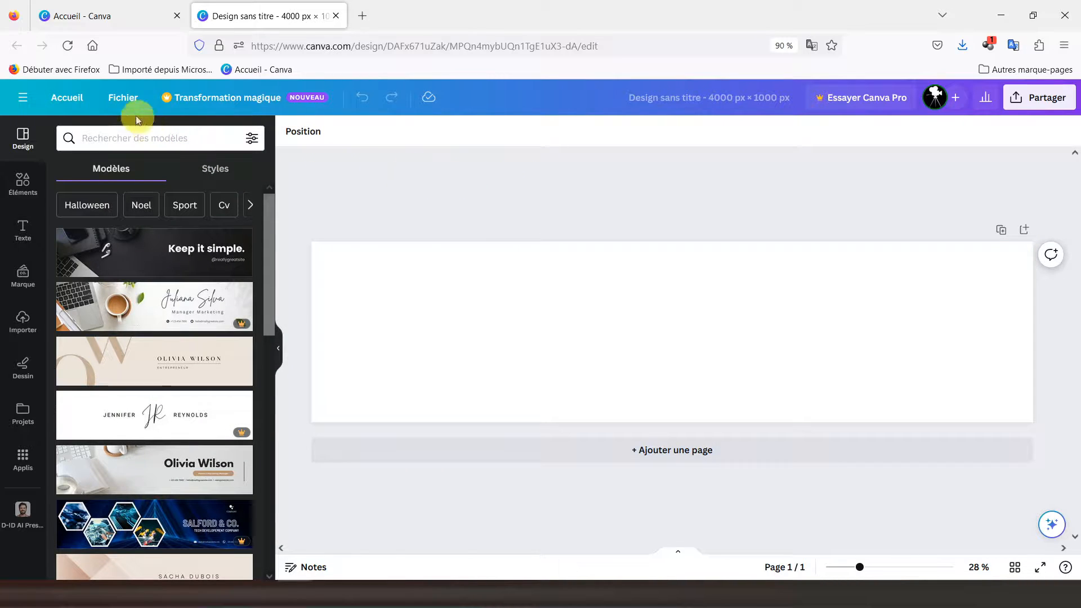
{"action": "left_click", "coordinate": [120, 108]}
{"action": "mouse_move", "coordinate": [193, 248]}
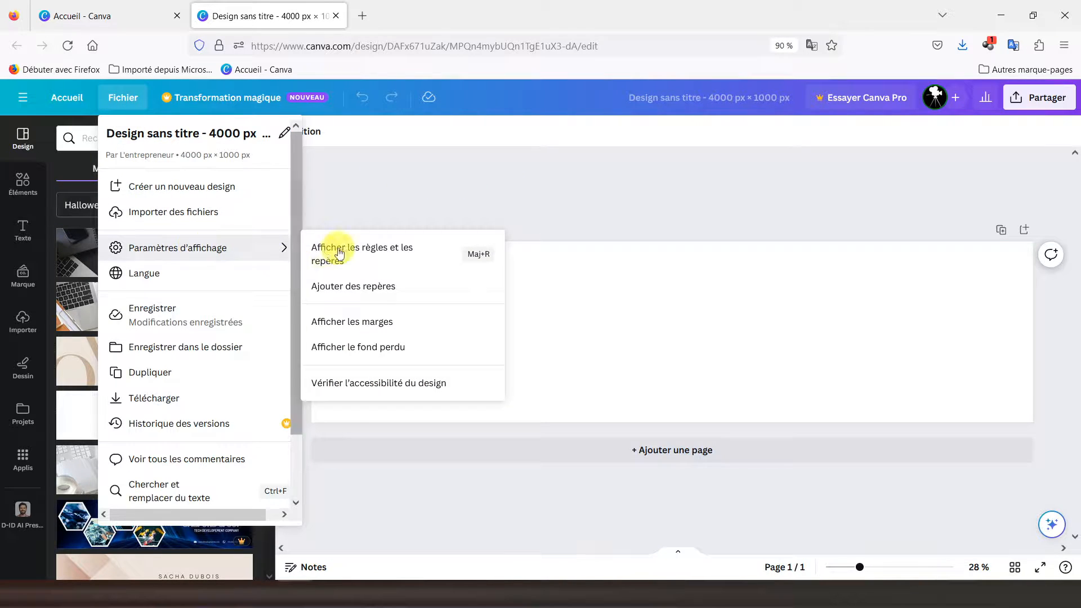
{"action": "left_click", "coordinate": [370, 250]}
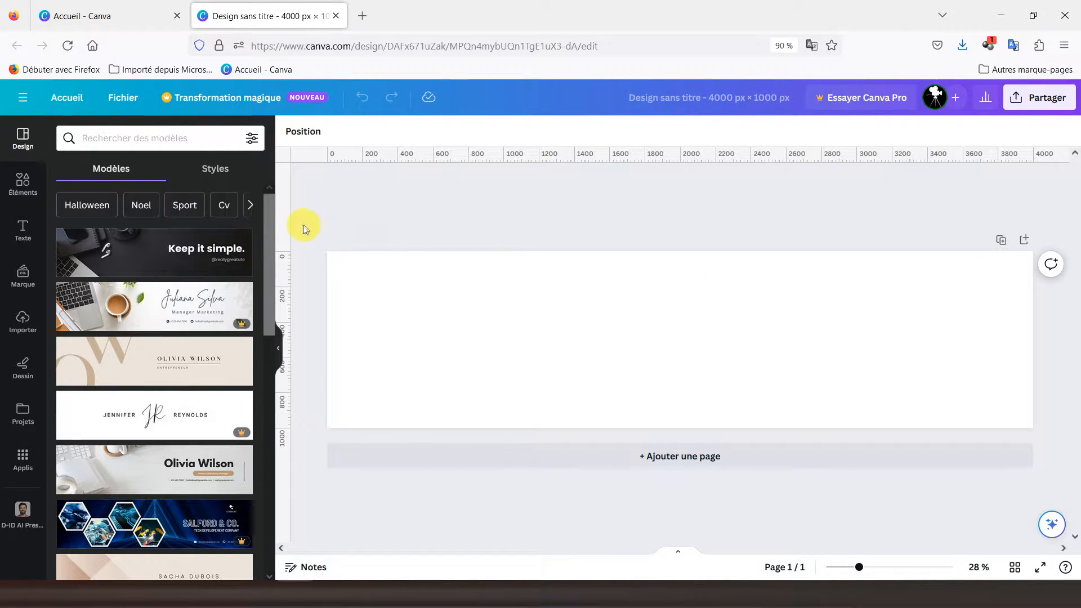
- Place three vertical guides on the page at 1000, 2000 and 3000 px
{"action": "left_click_drag", "start_coordinate": [289, 227], "coordinate": [505, 224]}
{"action": "left_click_drag", "start_coordinate": [288, 217], "coordinate": [676, 218]}
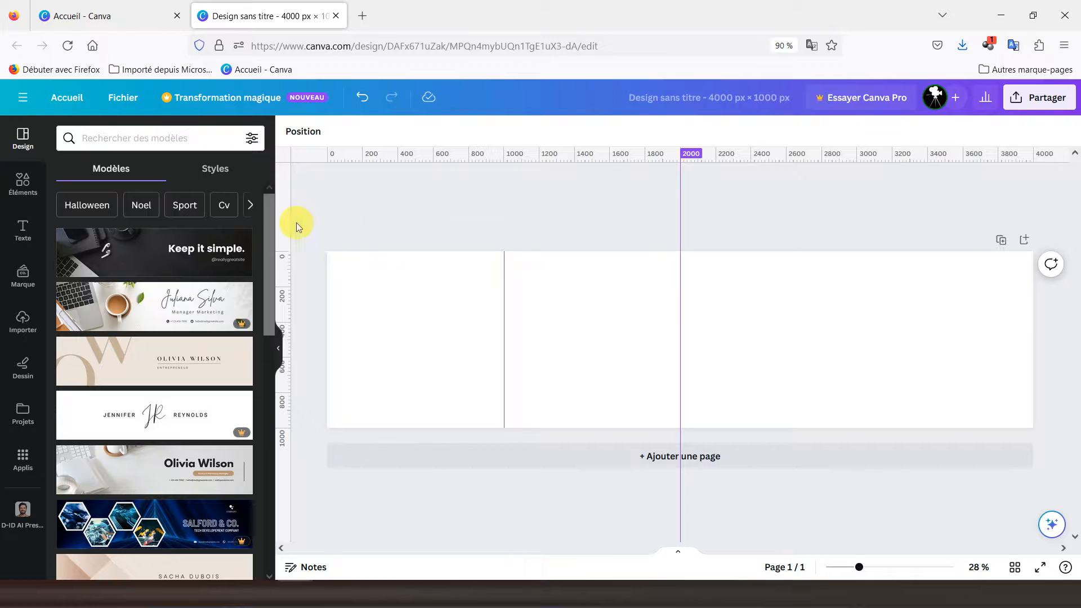
{"action": "left_click_drag", "start_coordinate": [291, 224], "coordinate": [857, 214]}
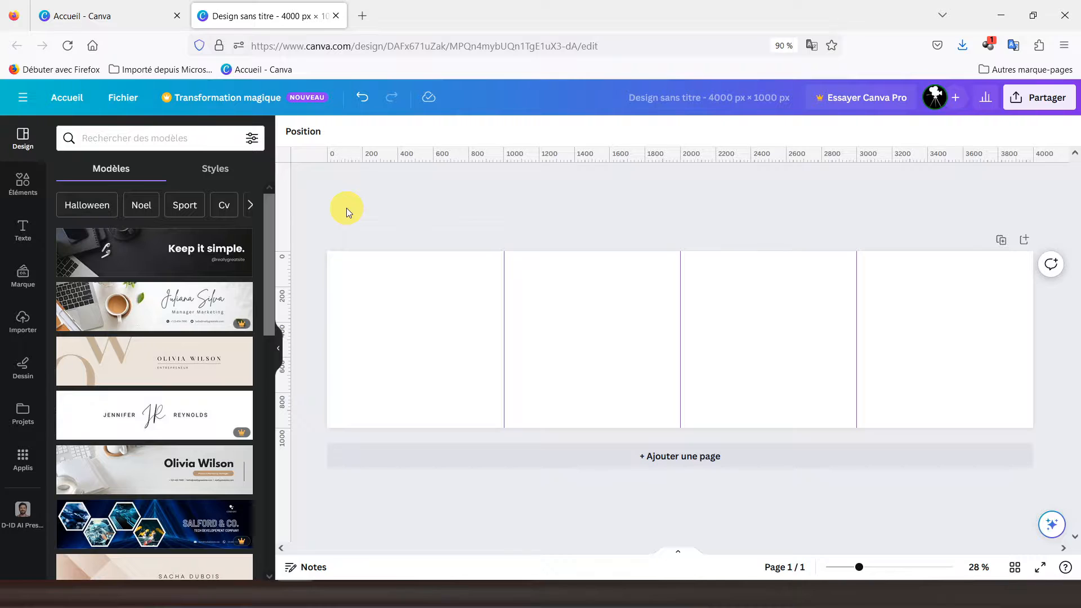
- Insert the recently used "La sortie de la semaine" text combination and place it in the upper part of the first section
{"action": "left_click", "coordinate": [24, 234]}
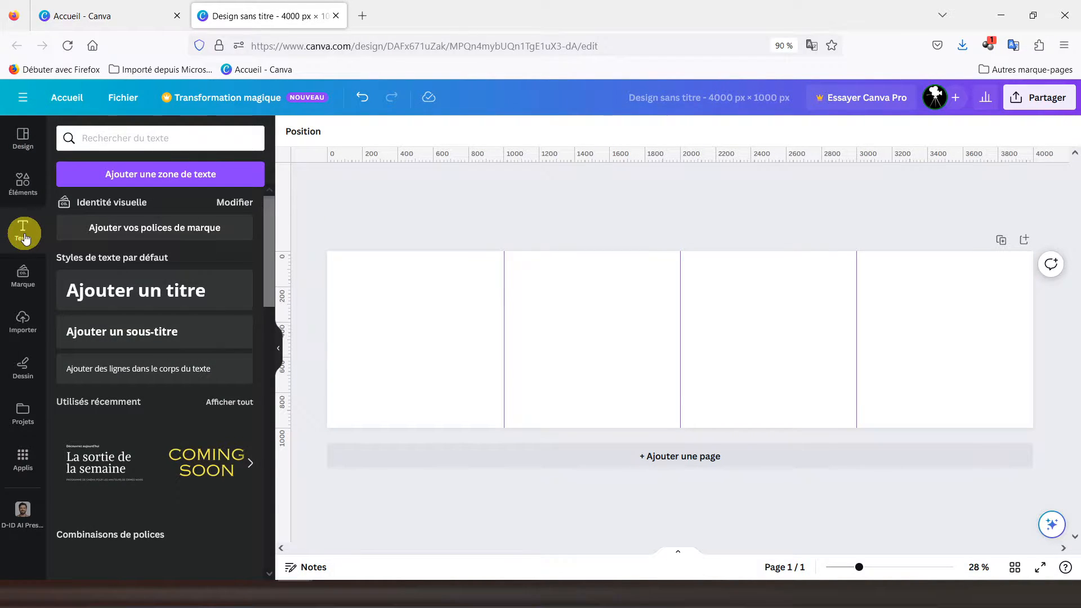
{"action": "left_click", "coordinate": [109, 467]}
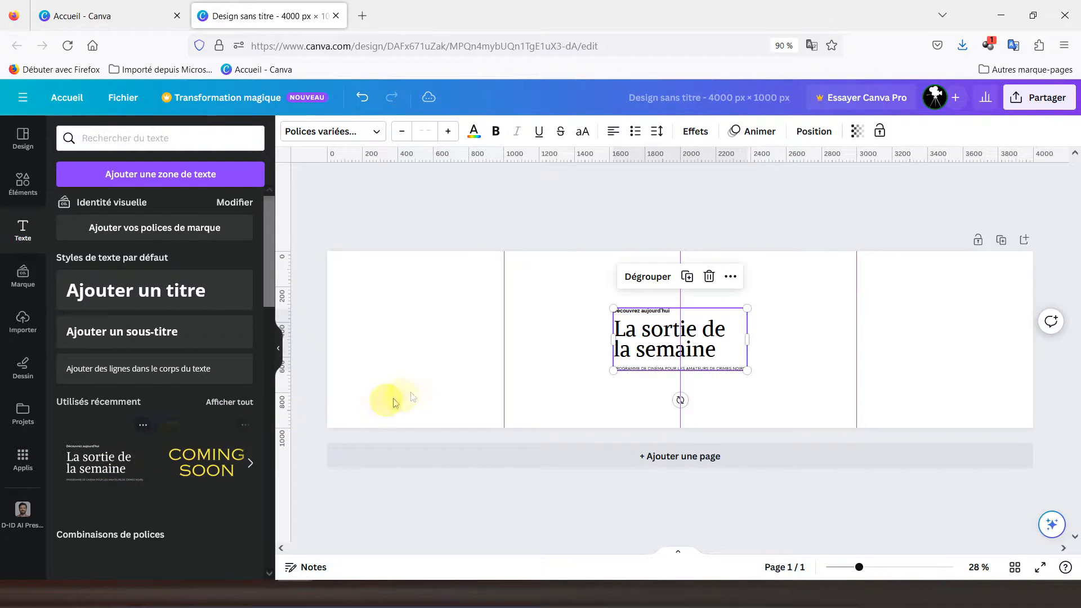
{"action": "left_click_drag", "start_coordinate": [632, 331], "coordinate": [378, 295]}
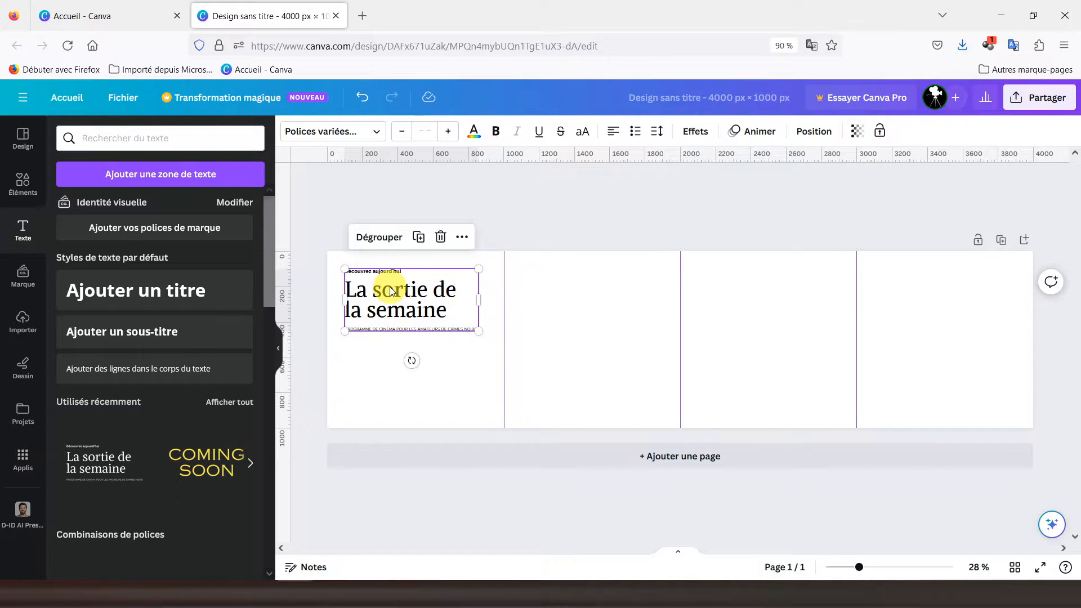
- Ungroup the text combination and delete the small lines above and below the title
{"action": "left_click", "coordinate": [380, 243]}
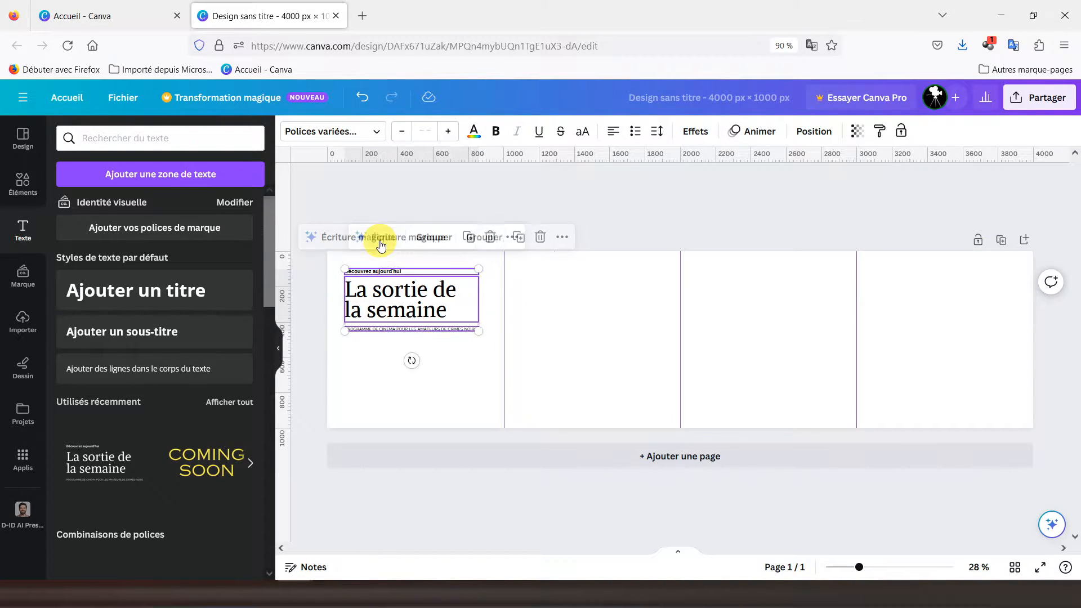
{"action": "left_click", "coordinate": [338, 270]}
{"action": "left_click", "coordinate": [368, 271]}
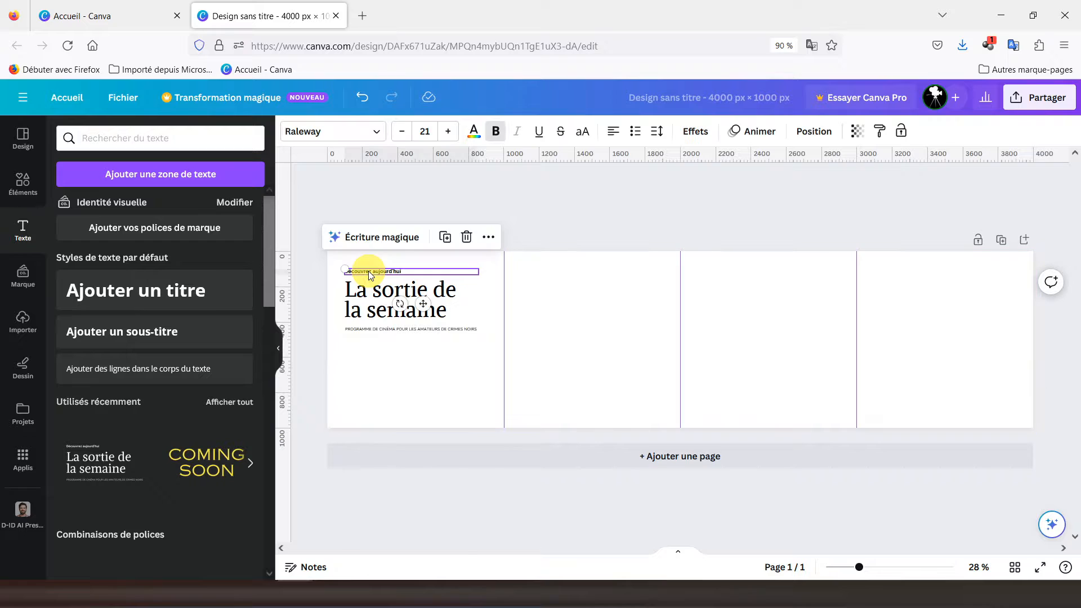
{"action": "left_click_drag", "start_coordinate": [368, 271], "coordinate": [379, 333]}
{"action": "key", "text": "Delete"}
- Centre-align the title in the first section and replace its text with "Montage et Infographie"
{"action": "left_click", "coordinate": [388, 308]}
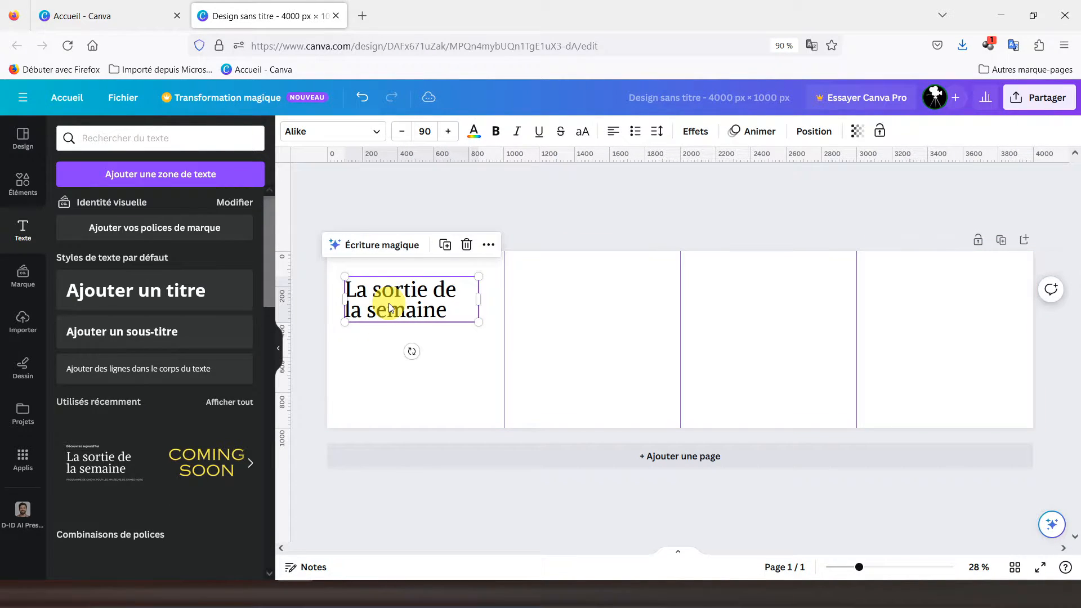
{"action": "left_click", "coordinate": [613, 132]}
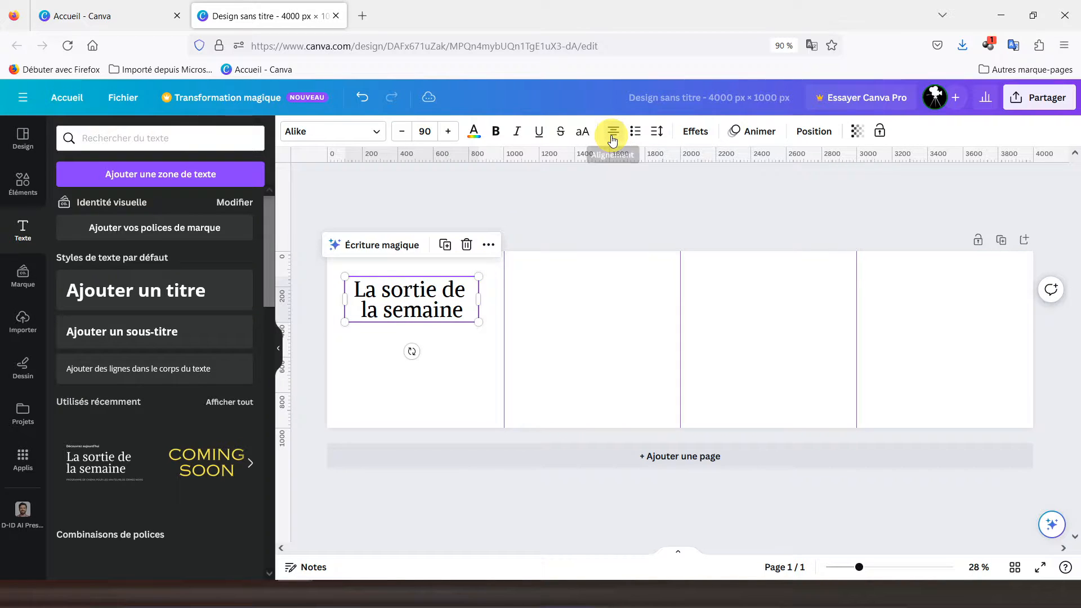
{"action": "triple_click", "coordinate": [406, 301]}
{"action": "left_click", "coordinate": [461, 312]}
{"action": "left_click_drag", "start_coordinate": [461, 312], "coordinate": [355, 290]}
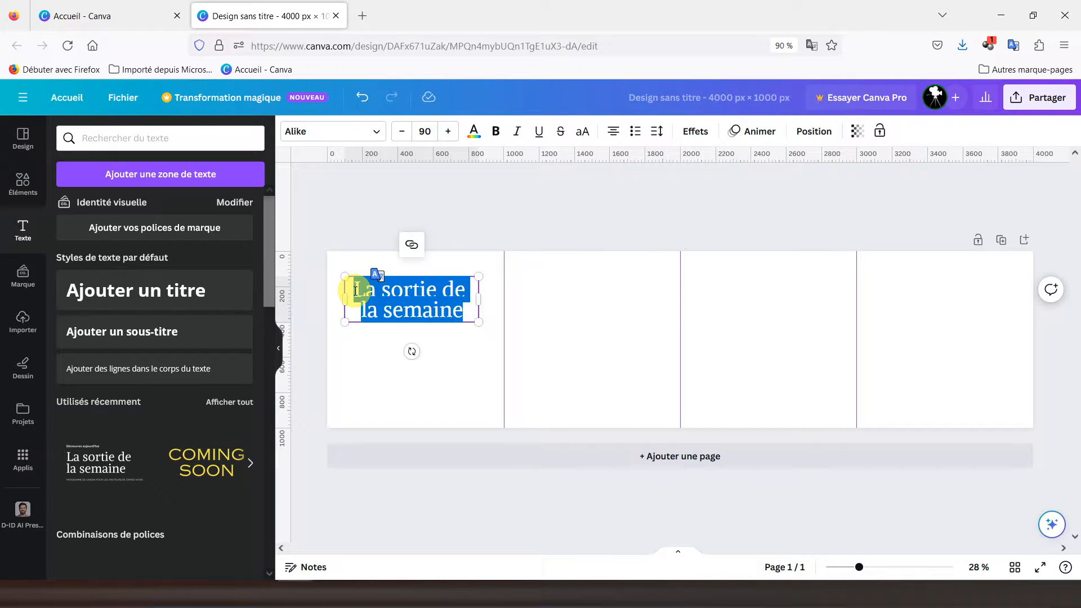
{"action": "type", "text": "Monta"}
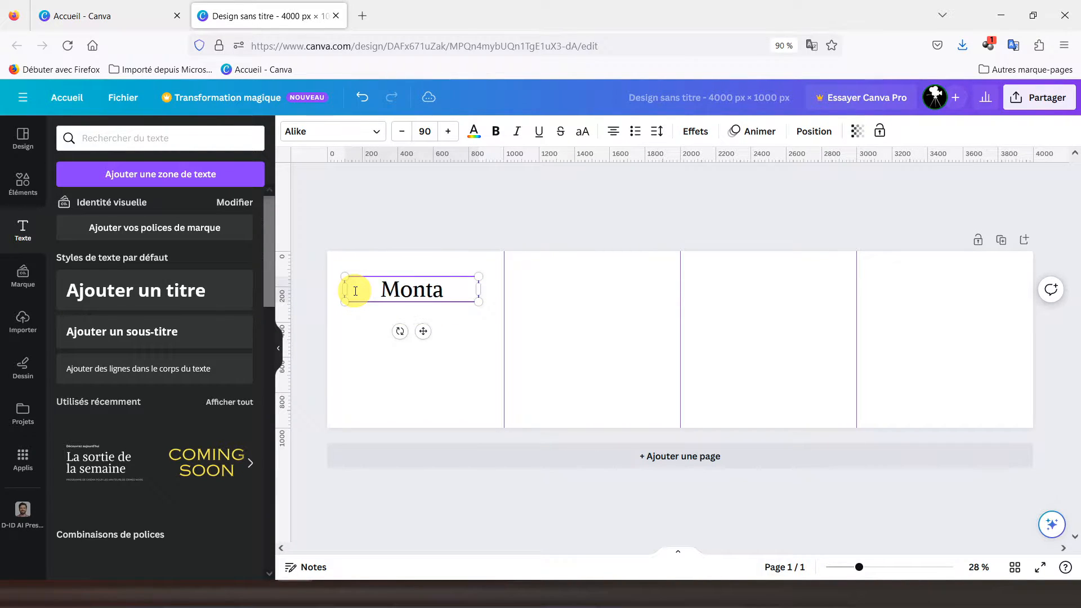
{"action": "type", "text": "ge et Info"}
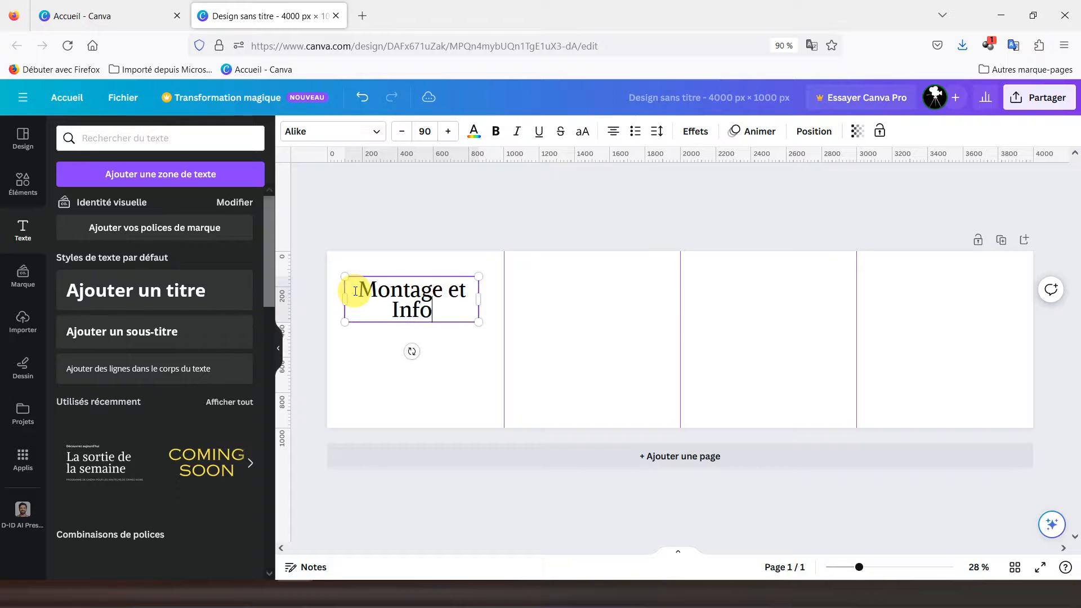
{"action": "type", "text": "graphie"}
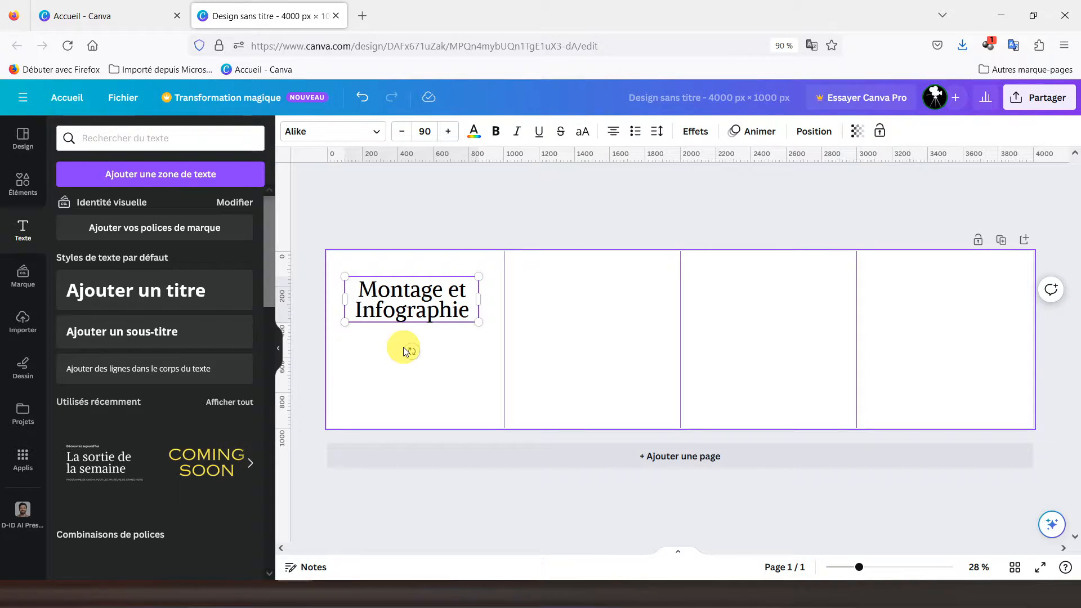
- Make the "Montage et Infographie" title bold and move it slightly higher in the first section
{"action": "left_click", "coordinate": [387, 353]}
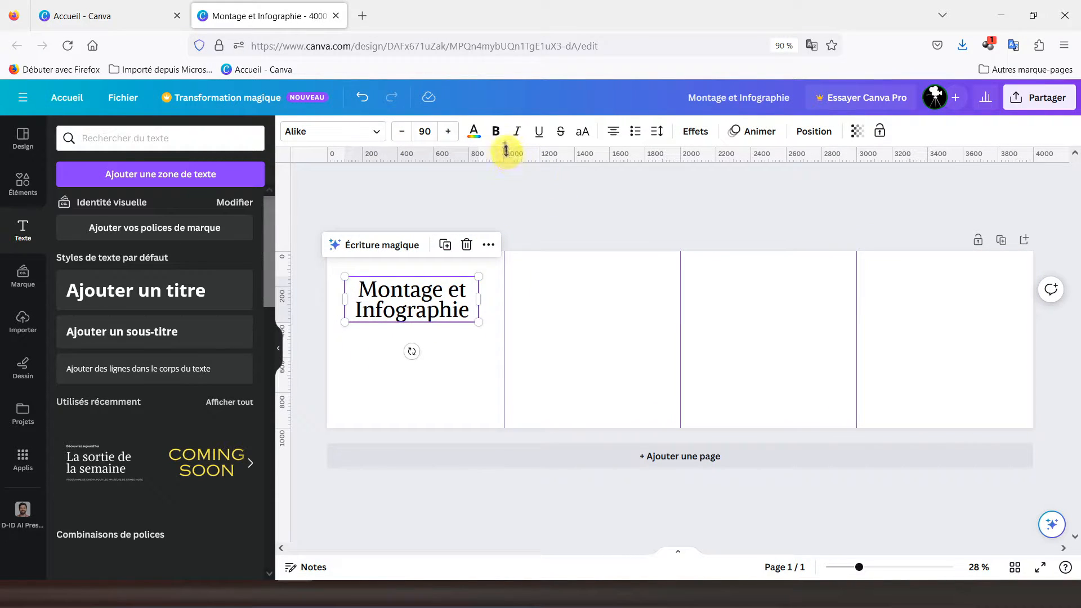
{"action": "left_click", "coordinate": [496, 133]}
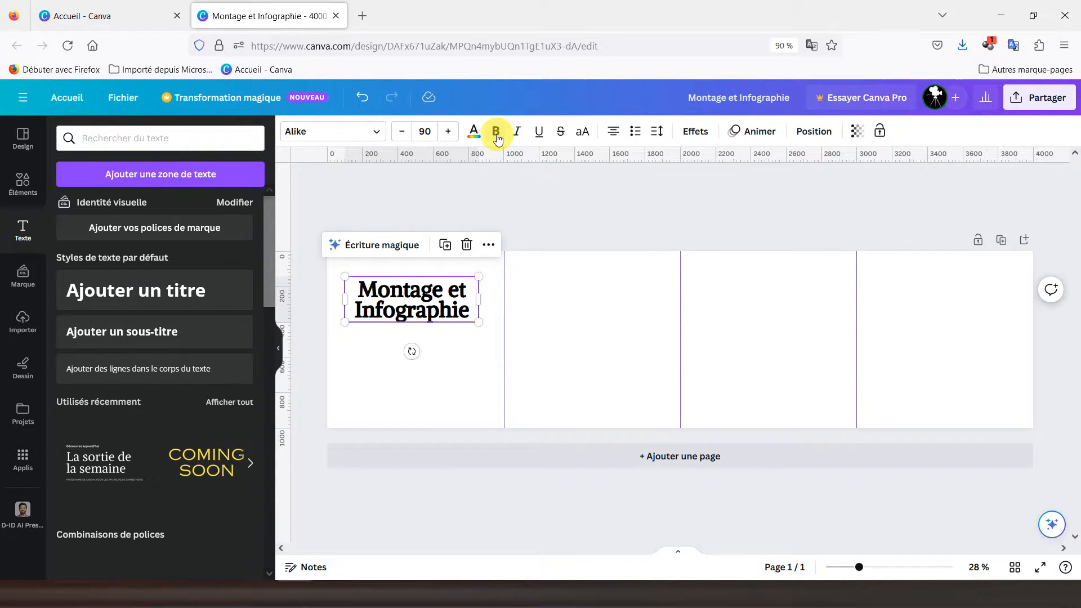
{"action": "left_click", "coordinate": [374, 363]}
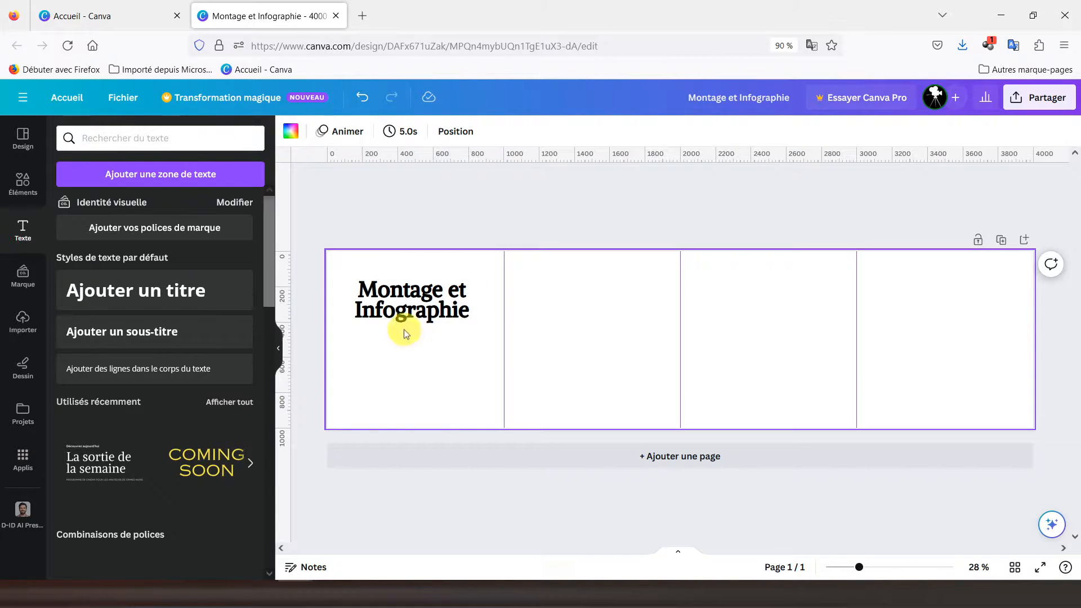
{"action": "left_click_drag", "start_coordinate": [402, 307], "coordinate": [402, 299]}
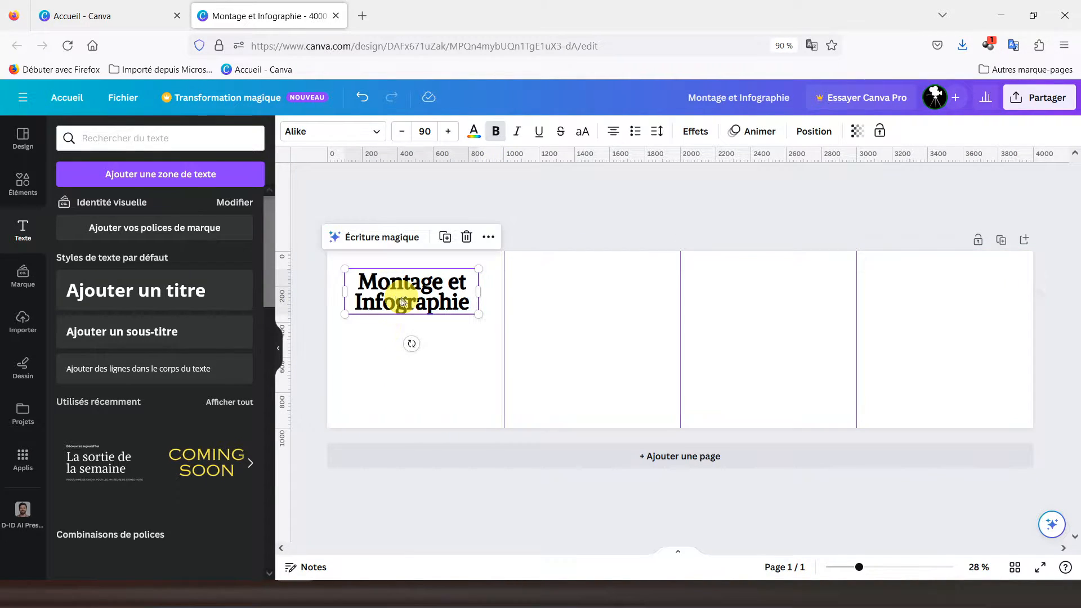
{"action": "left_click", "coordinate": [390, 334]}
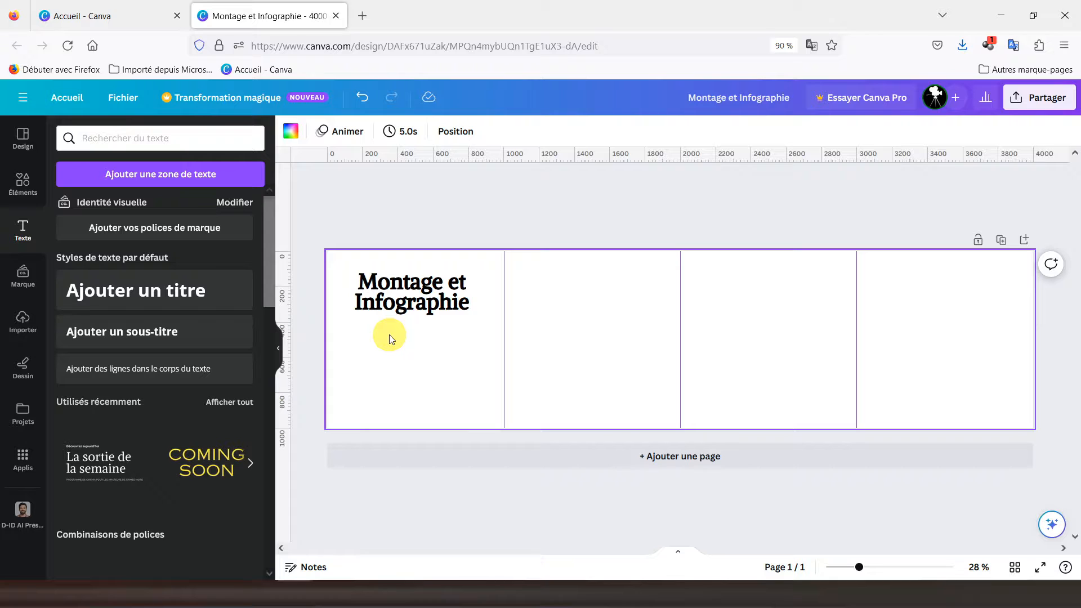
- Insert the vertical film strip illustration found by an element search for "cinéma" and place it in the second section
{"action": "left_click", "coordinate": [24, 186]}
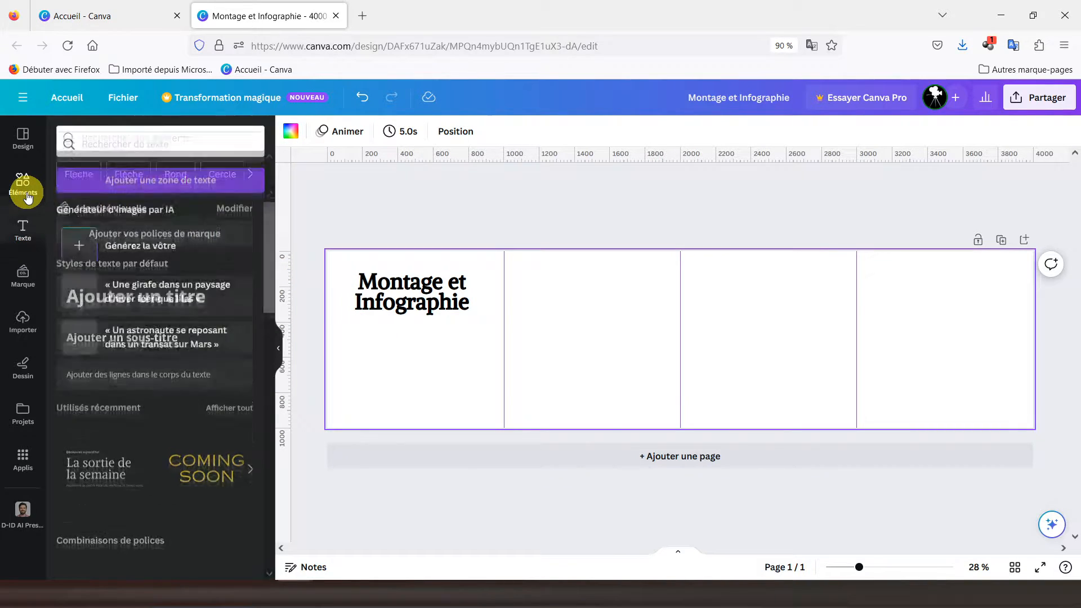
{"action": "left_click", "coordinate": [108, 137]}
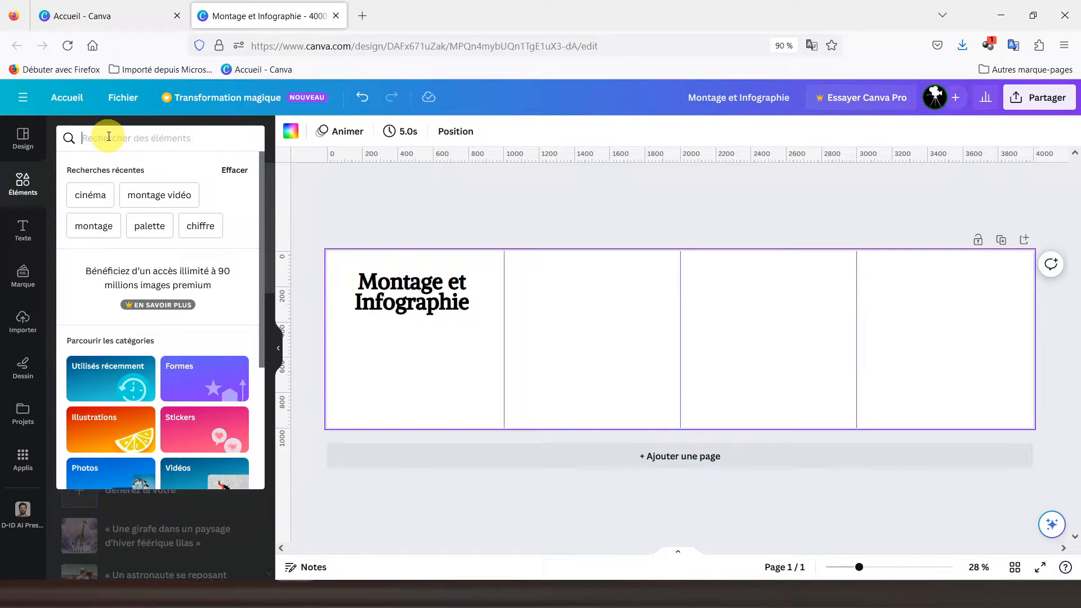
{"action": "type", "text": "cinéma"}
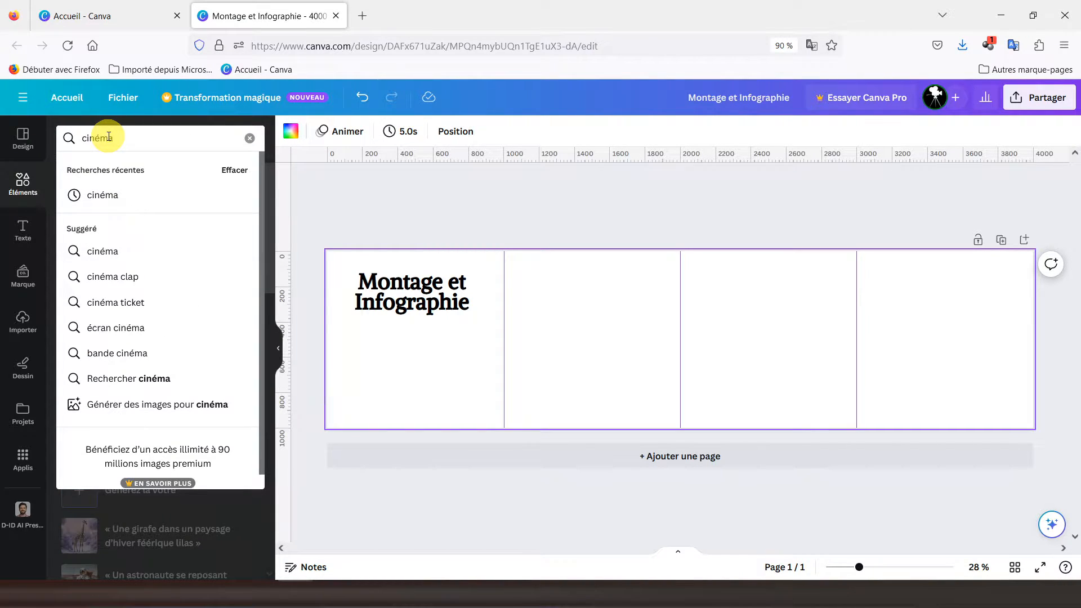
{"action": "key", "text": "Return"}
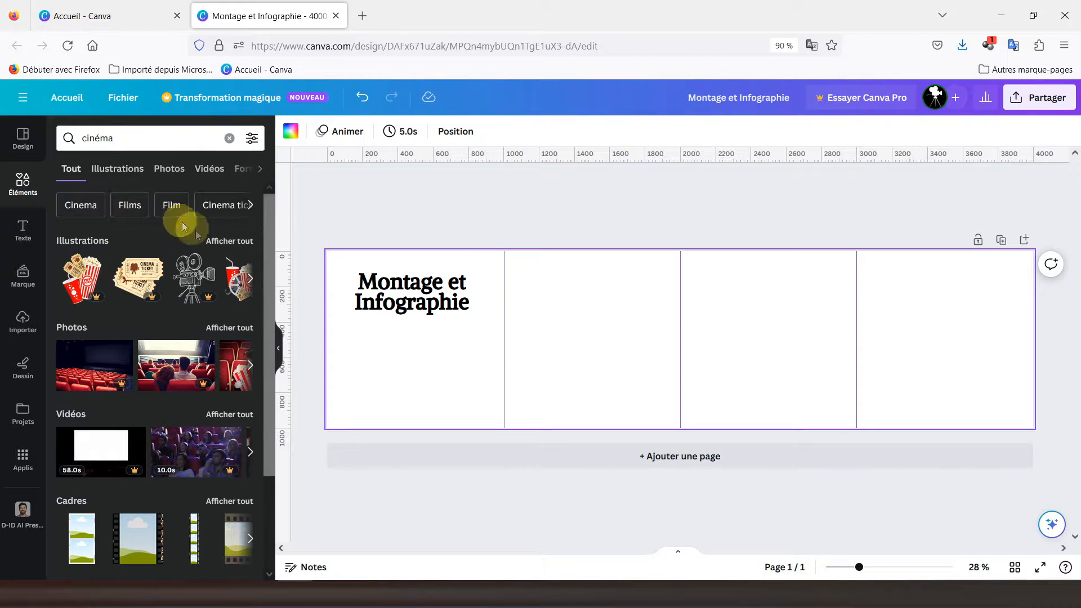
{"action": "left_click", "coordinate": [220, 242]}
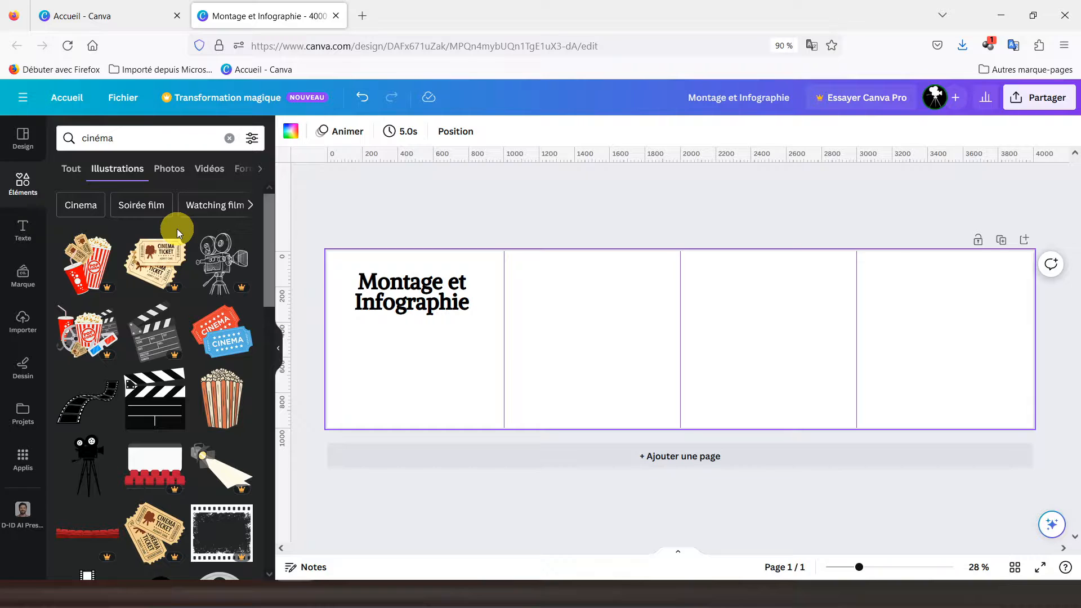
{"action": "scroll", "coordinate": [137, 373], "scroll_direction": "down", "scroll_amount": 4}
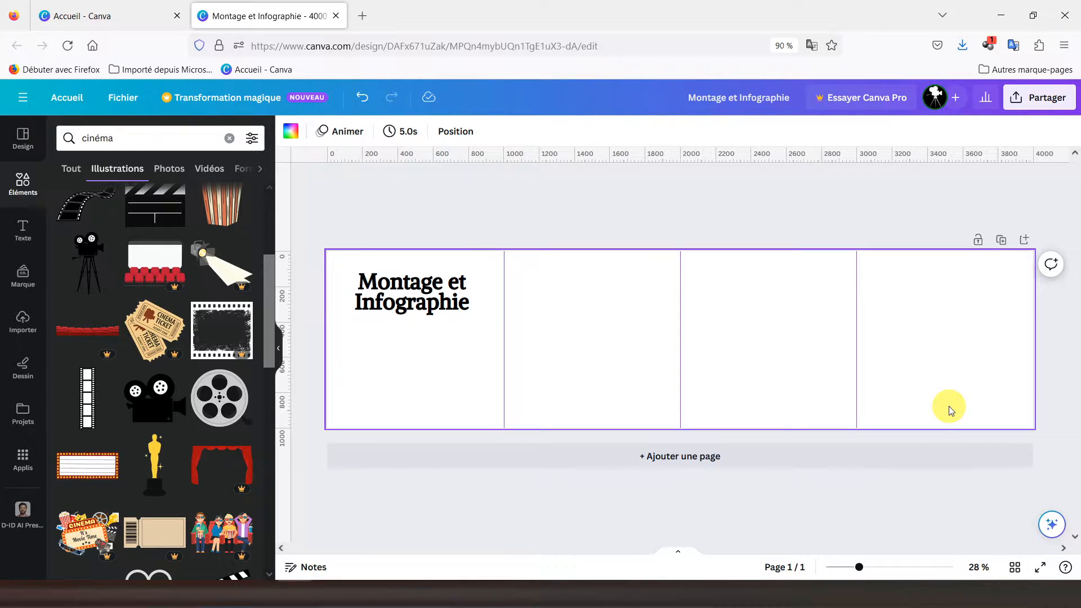
{"action": "left_click", "coordinate": [86, 410]}
{"action": "left_click_drag", "start_coordinate": [676, 337], "coordinate": [583, 342]}
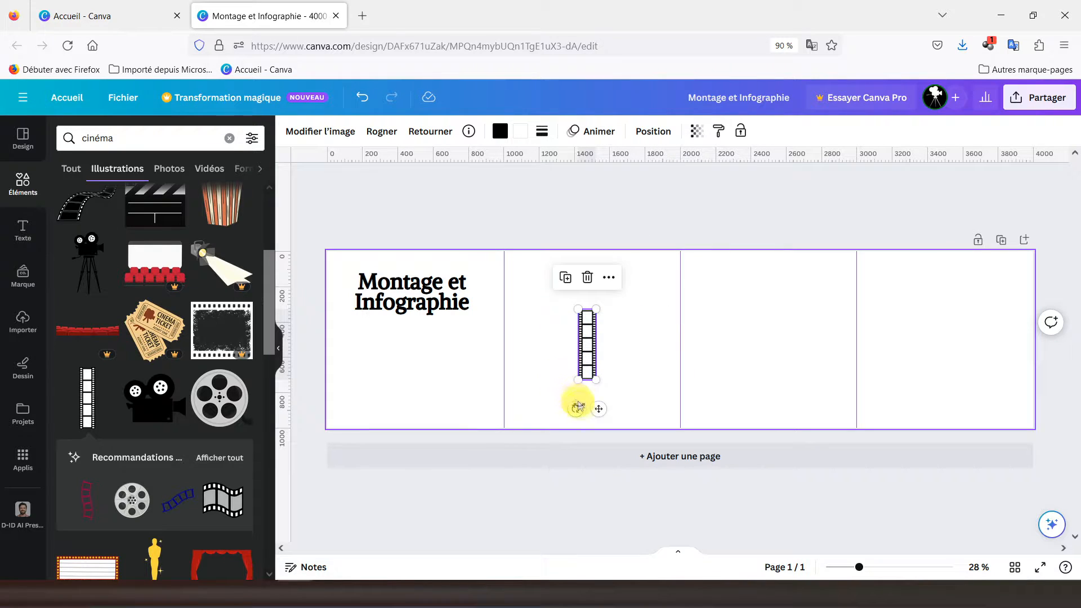